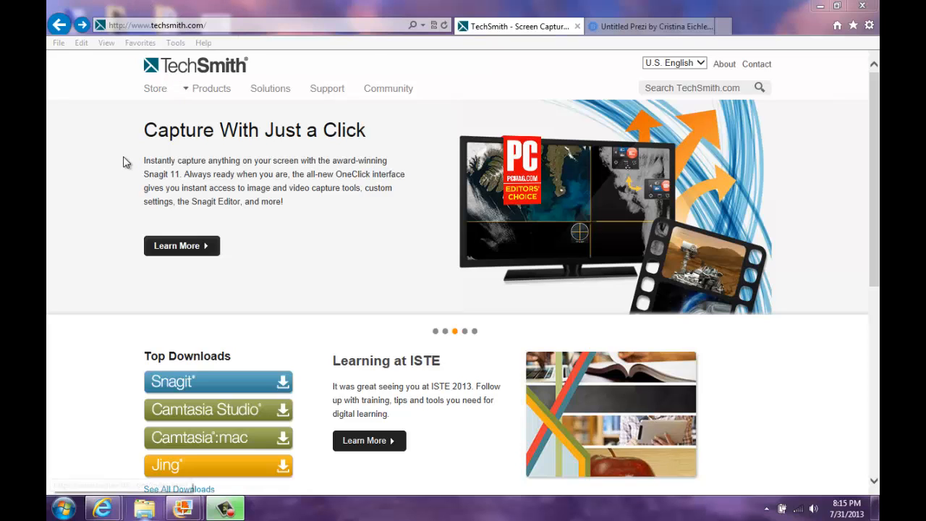
Step: Open the Camtasia Studio free trial download page from TechSmith's top downloads and review the 30-day offer and download options
{"action": "scroll", "coordinate": [100, 170], "scroll_direction": "down", "scroll_amount": 2}
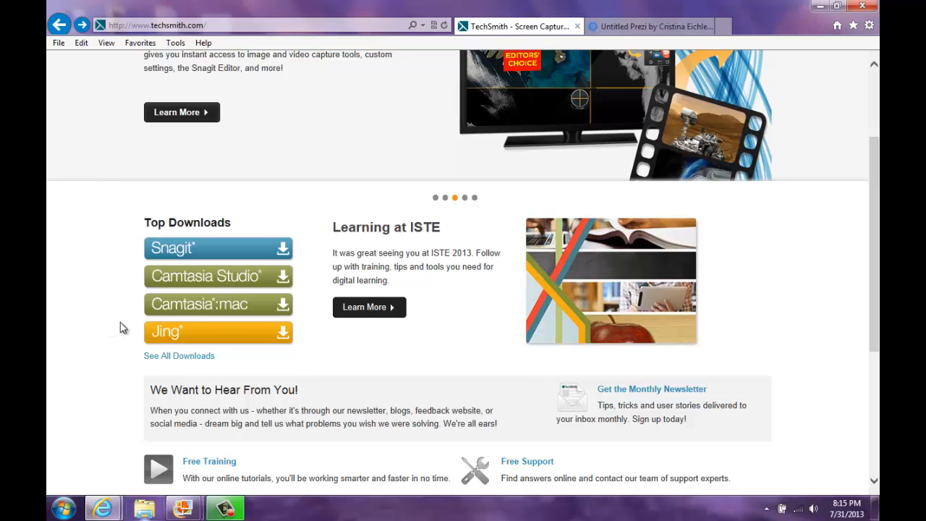
{"action": "left_click", "coordinate": [267, 281]}
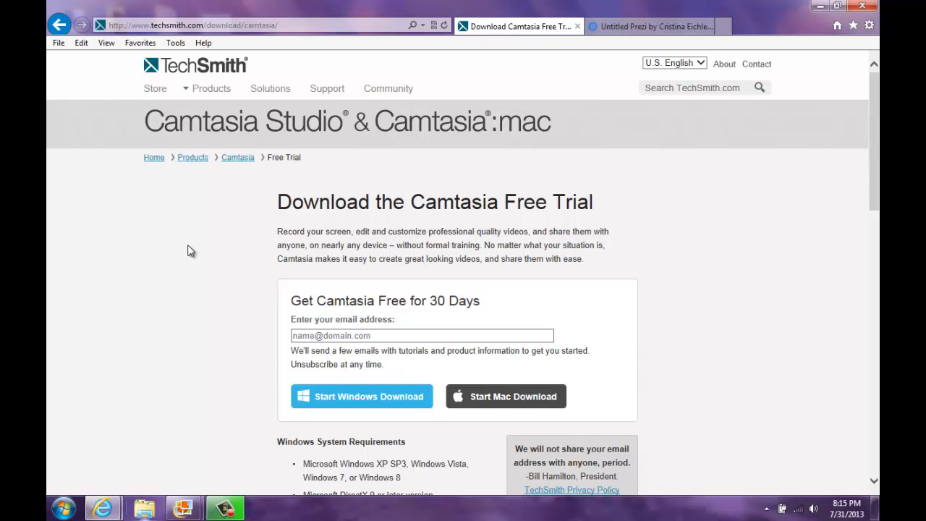
{"action": "scroll", "coordinate": [191, 248], "scroll_direction": "down", "scroll_amount": 1}
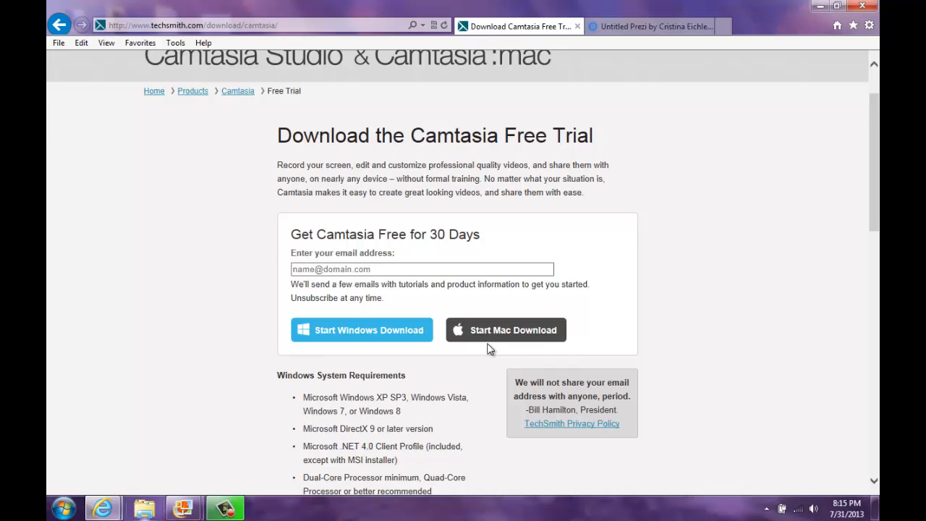
{"action": "left_click_drag", "start_coordinate": [485, 238], "coordinate": [290, 240]}
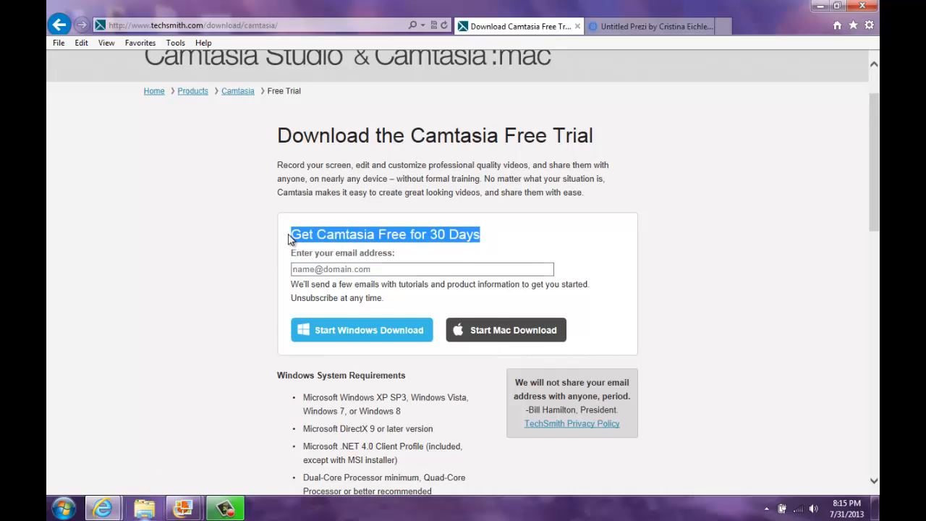
{"action": "left_click", "coordinate": [587, 242]}
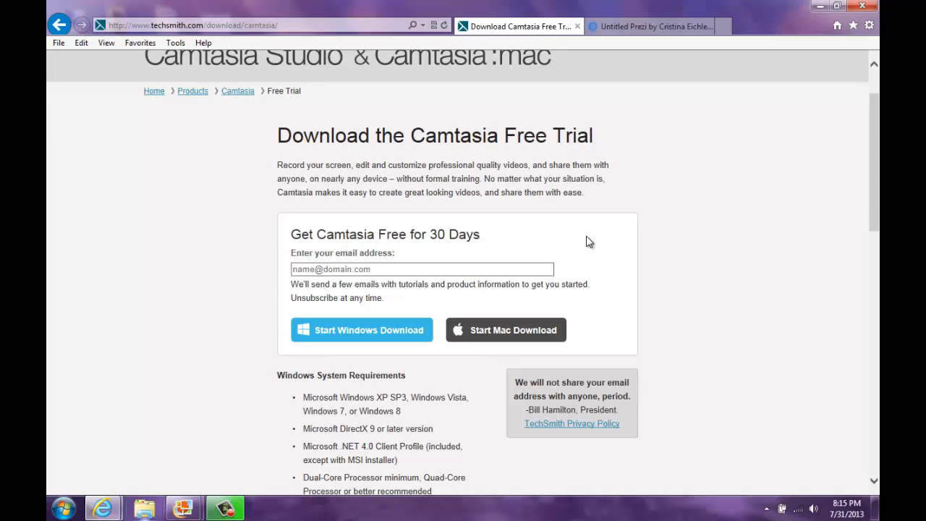
Step: Minimize the browser, launch Camtasia Studio 8 in evaluation mode, and choose to record the screen from the welcome window
{"action": "left_click", "coordinate": [820, 6]}
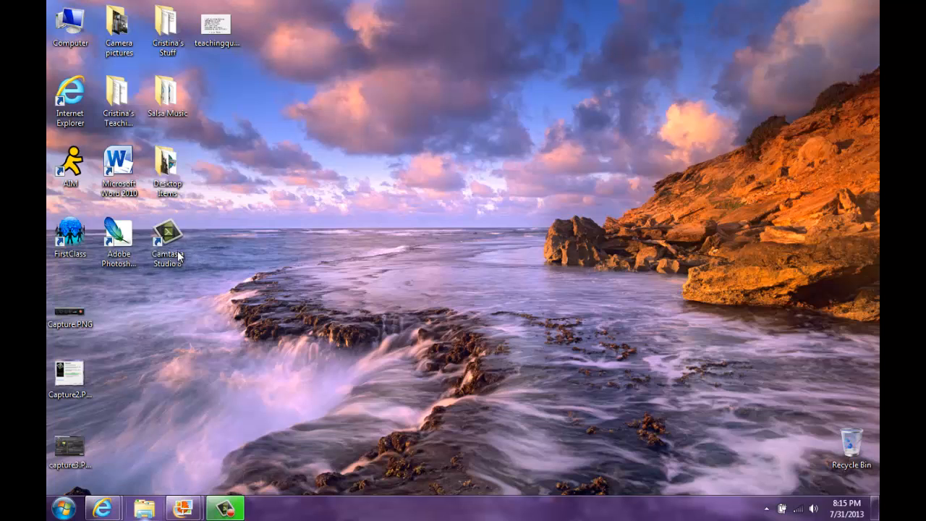
{"action": "double_click", "coordinate": [173, 249]}
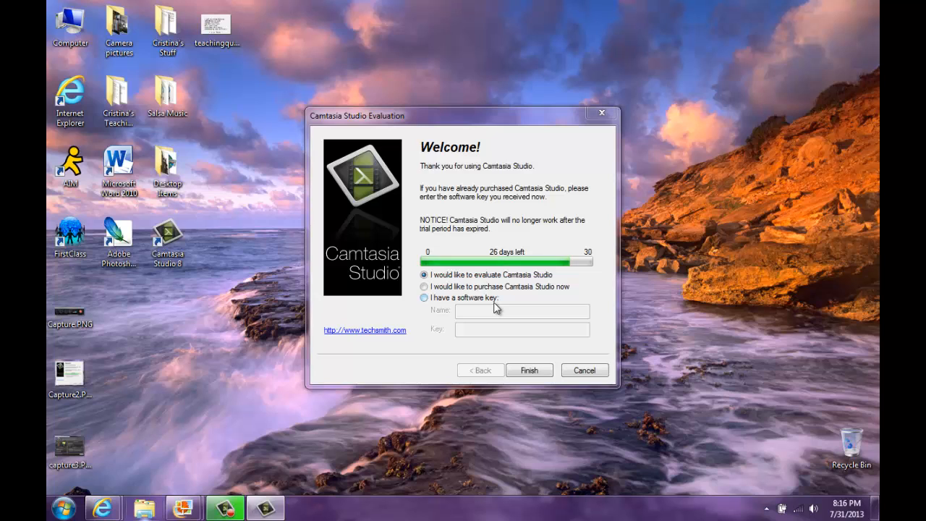
{"action": "left_click", "coordinate": [537, 371]}
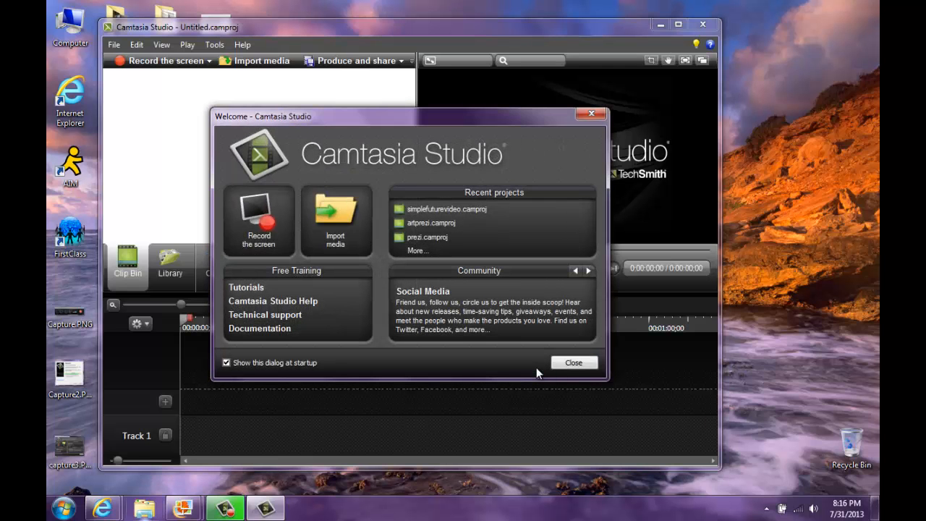
{"action": "left_click", "coordinate": [265, 246]}
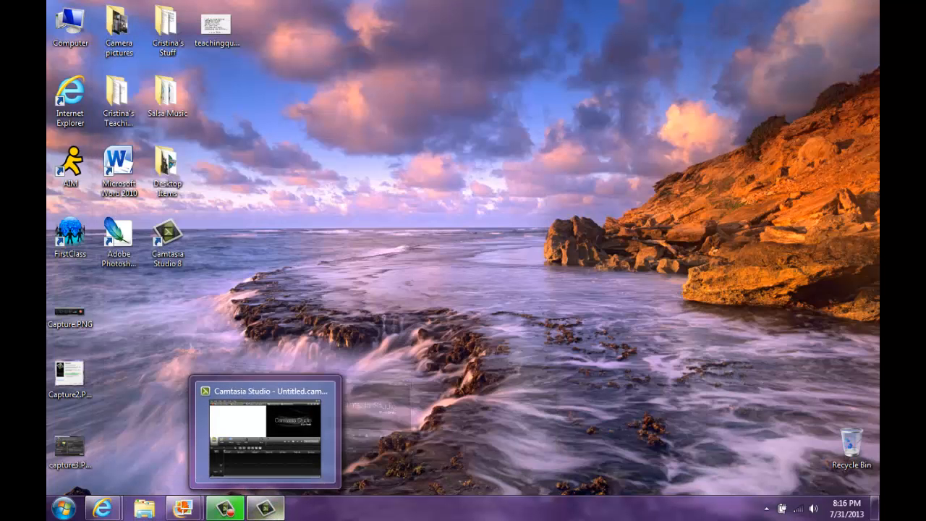
Step: Examine the recorder's area, webcam, audio and record controls in the Capture.PNG image in Photo Gallery, and minimize the image
{"action": "mouse_move", "coordinate": [221, 511]}
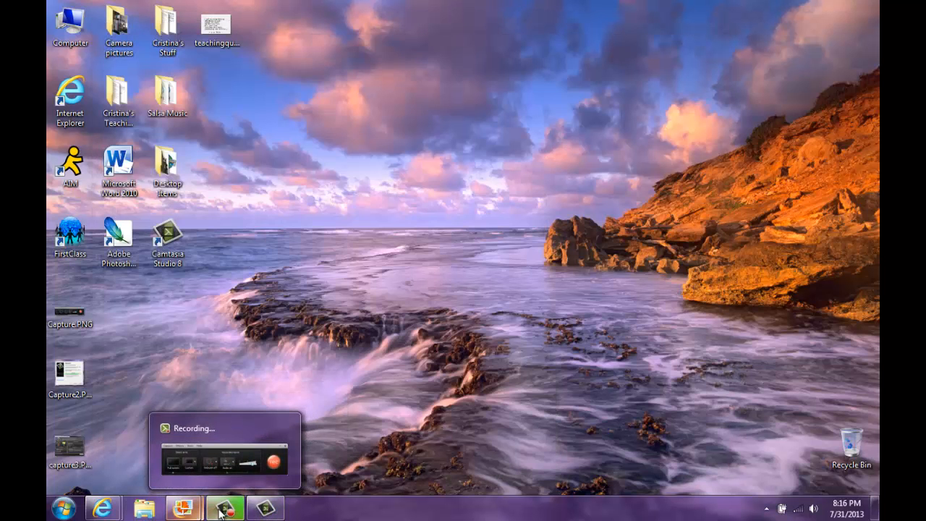
{"action": "left_click", "coordinate": [221, 511]}
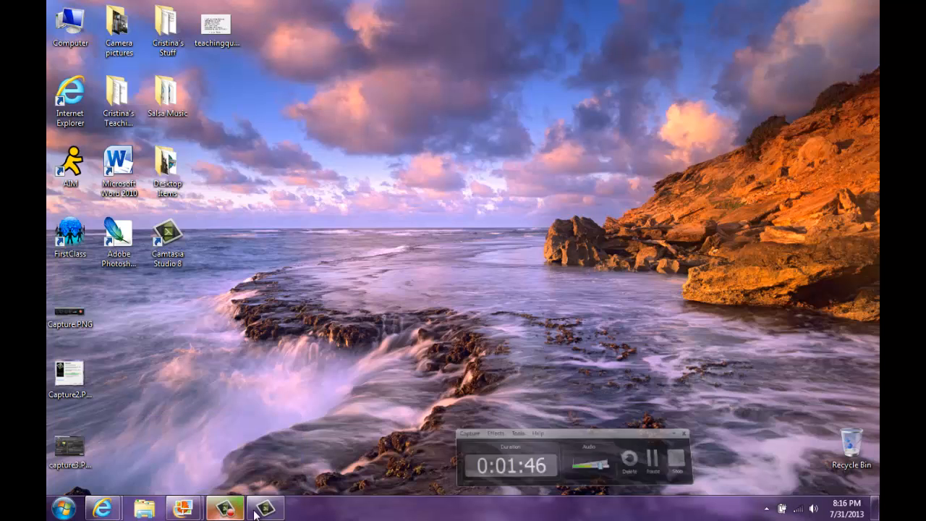
{"action": "mouse_move", "coordinate": [183, 509]}
{"action": "left_click", "coordinate": [268, 446]}
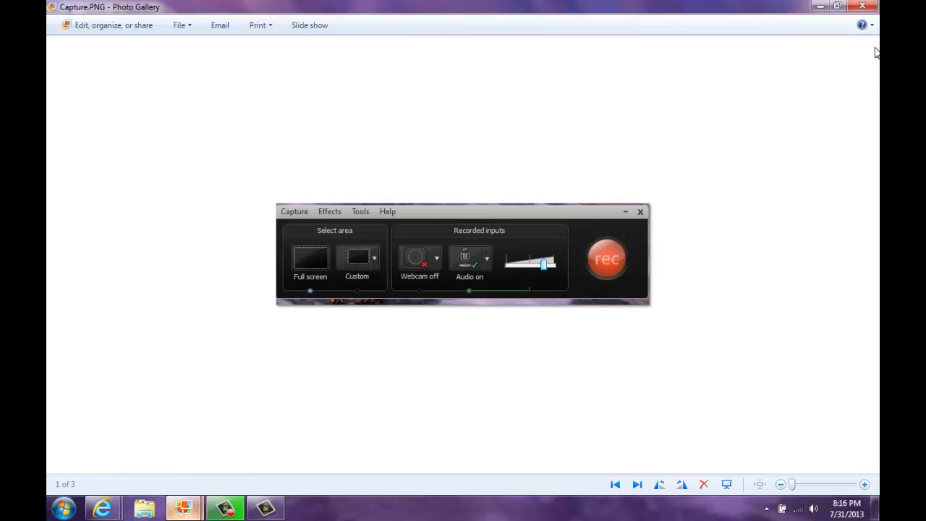
{"action": "mouse_move", "coordinate": [182, 508]}
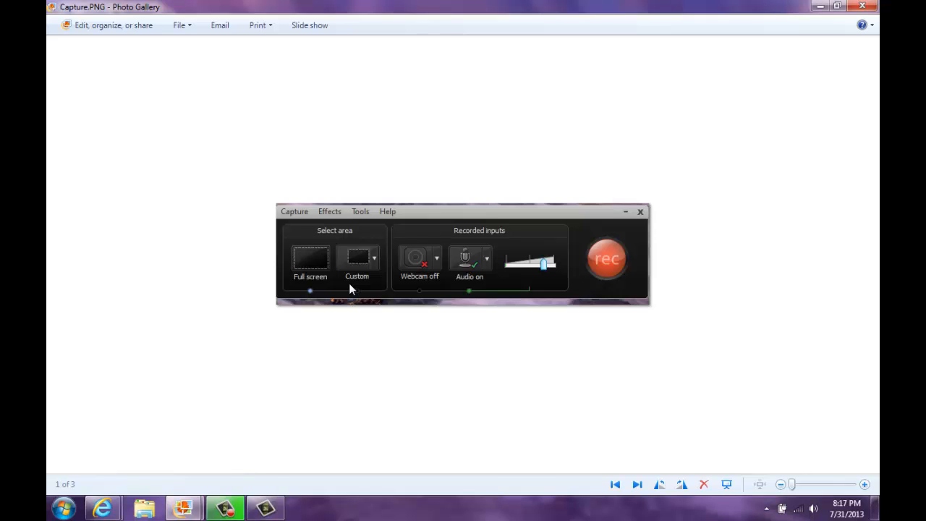
{"action": "mouse_move", "coordinate": [282, 513]}
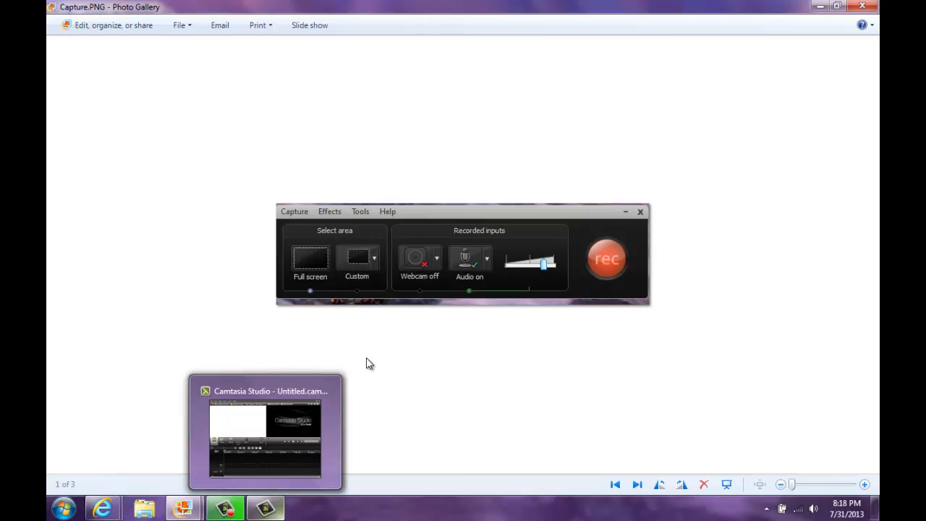
{"action": "left_click", "coordinate": [820, 5]}
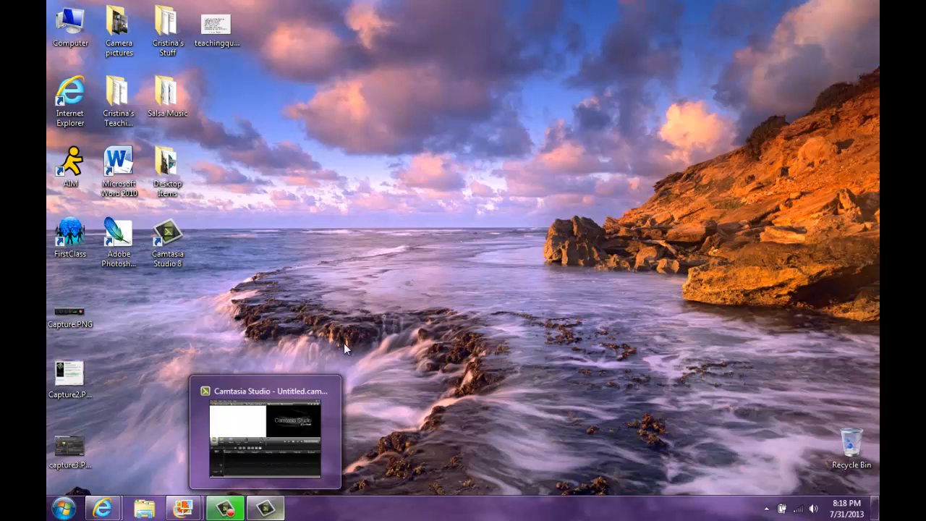
Step: Switch to the Prezi presentation in Internet Explorer, show it full screen with keyboard controls allowed, and exit full screen
{"action": "mouse_move", "coordinate": [102, 508]}
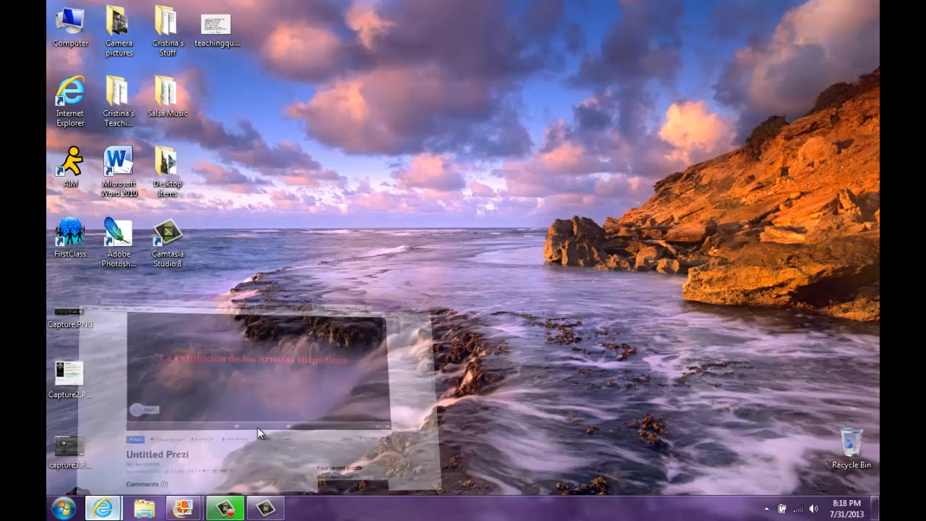
{"action": "left_click", "coordinate": [257, 427]}
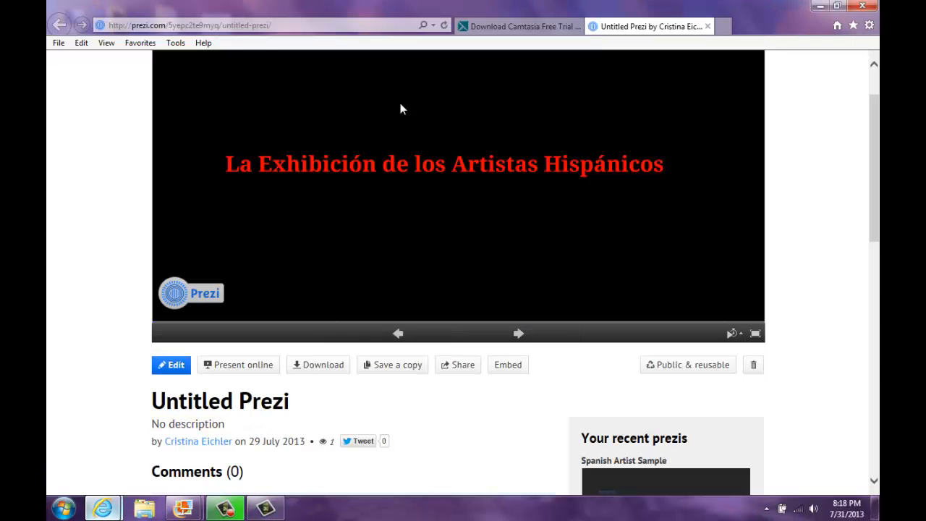
{"action": "left_click", "coordinate": [756, 335]}
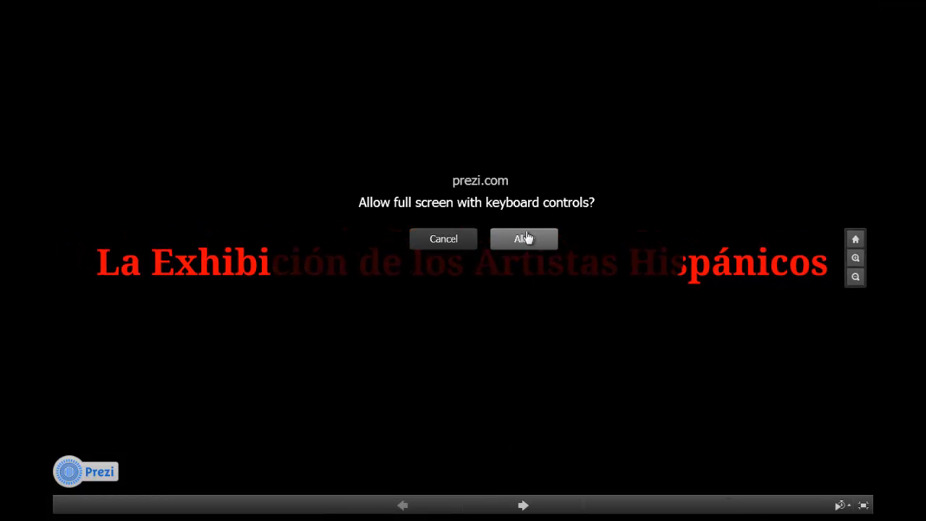
{"action": "left_click", "coordinate": [525, 238]}
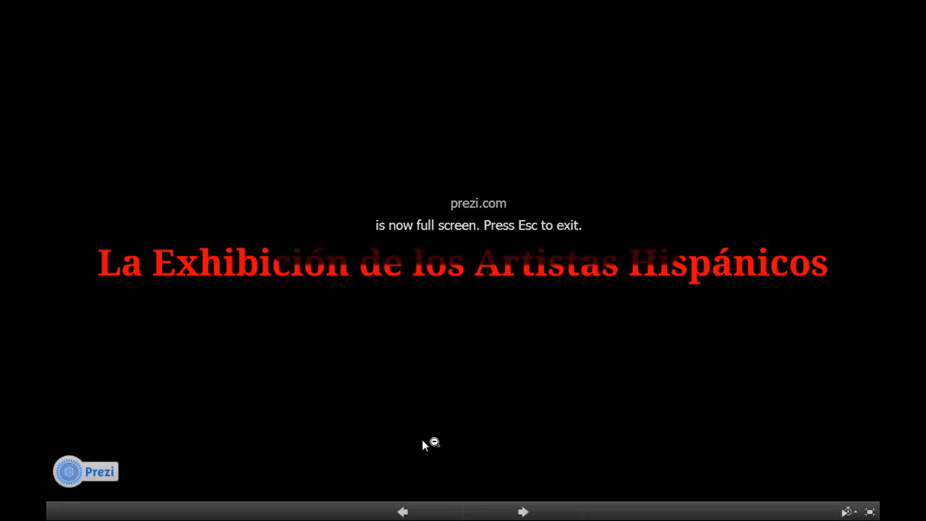
{"action": "key", "text": "Escape"}
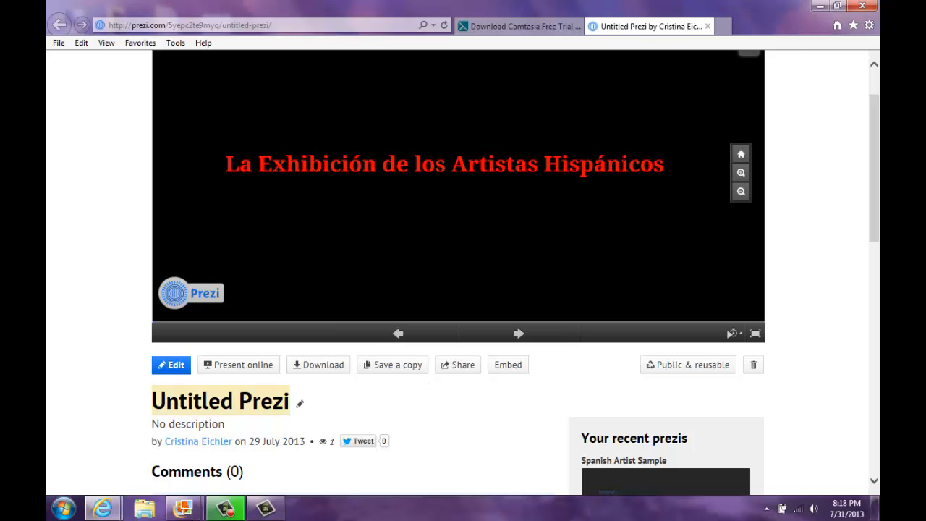
Step: Review the record control in Photo Gallery's Capture.PNG image again, and minimize both the image and the browser
{"action": "mouse_move", "coordinate": [197, 516]}
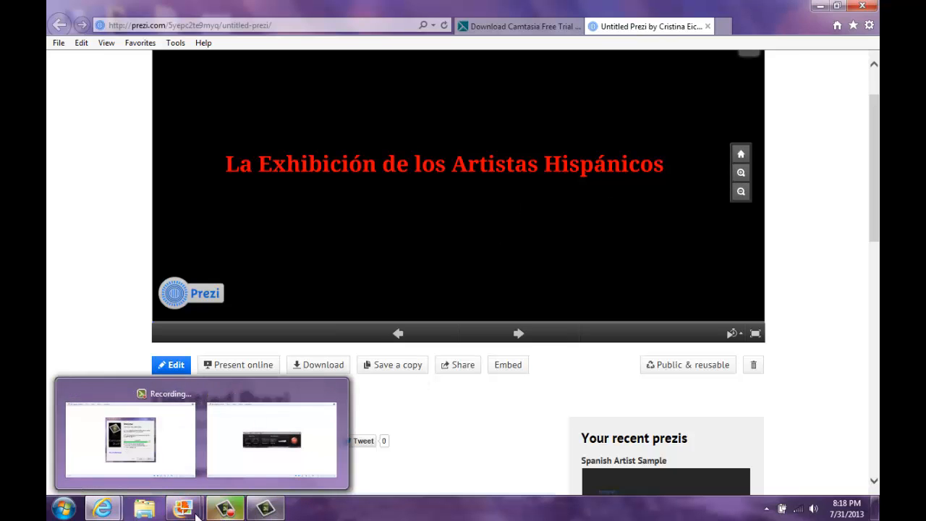
{"action": "left_click", "coordinate": [302, 447]}
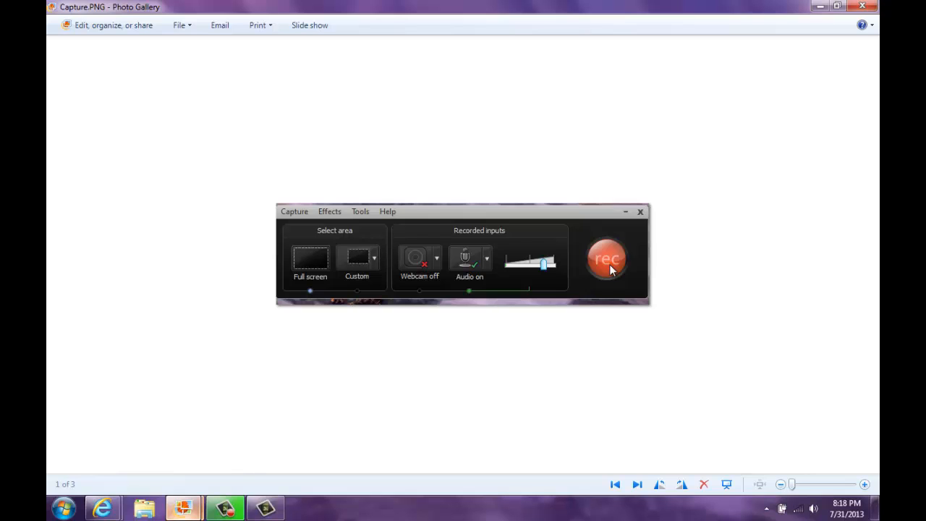
{"action": "left_click", "coordinate": [817, 6]}
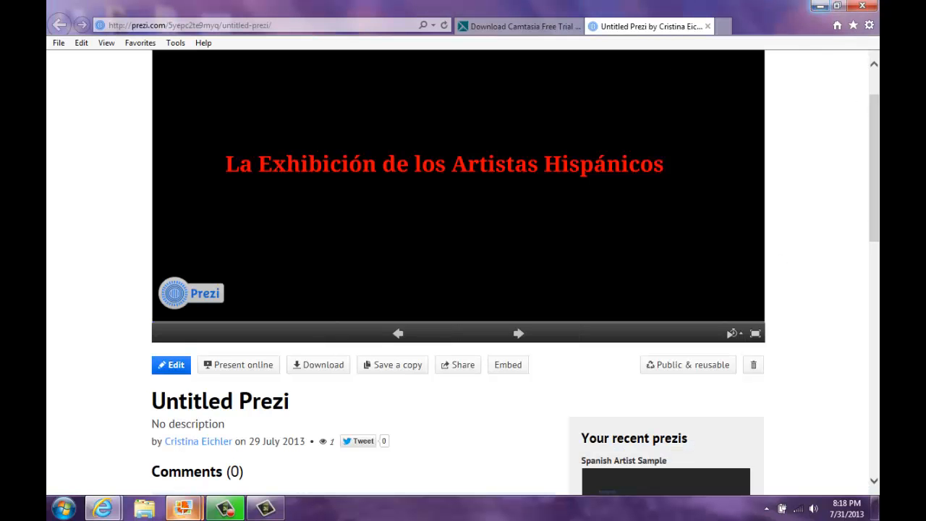
{"action": "left_click", "coordinate": [820, 6]}
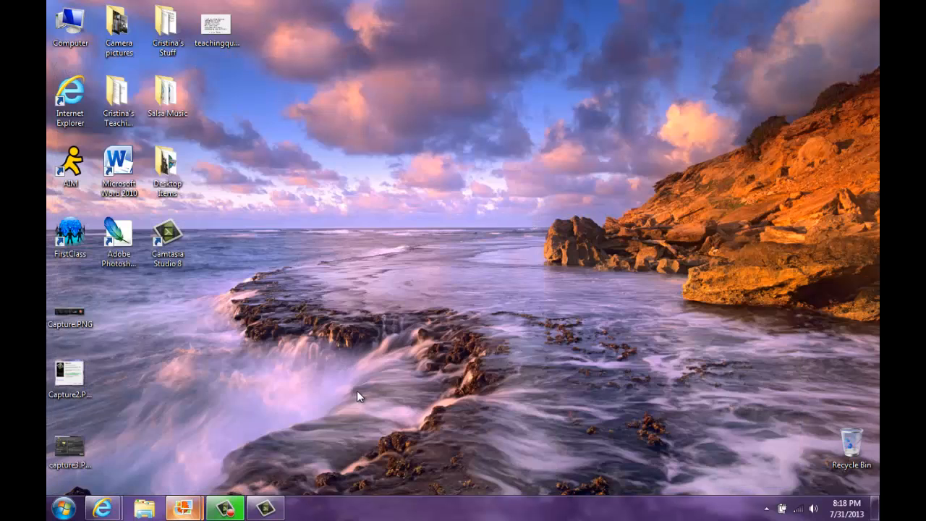
Step: Switch to Camtasia Studio and open the recent project simplefuturevideo.camproj
{"action": "left_click", "coordinate": [268, 511]}
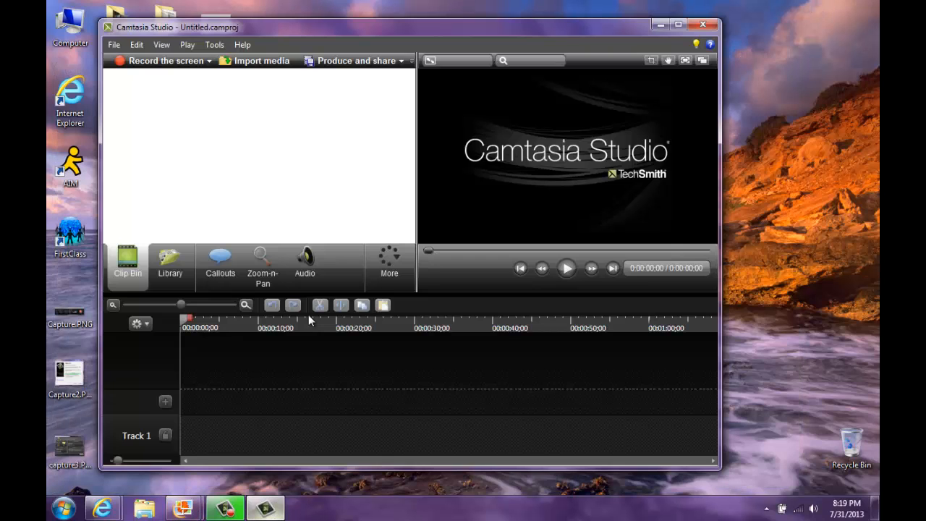
{"action": "left_click", "coordinate": [107, 46]}
{"action": "mouse_move", "coordinate": [128, 91]}
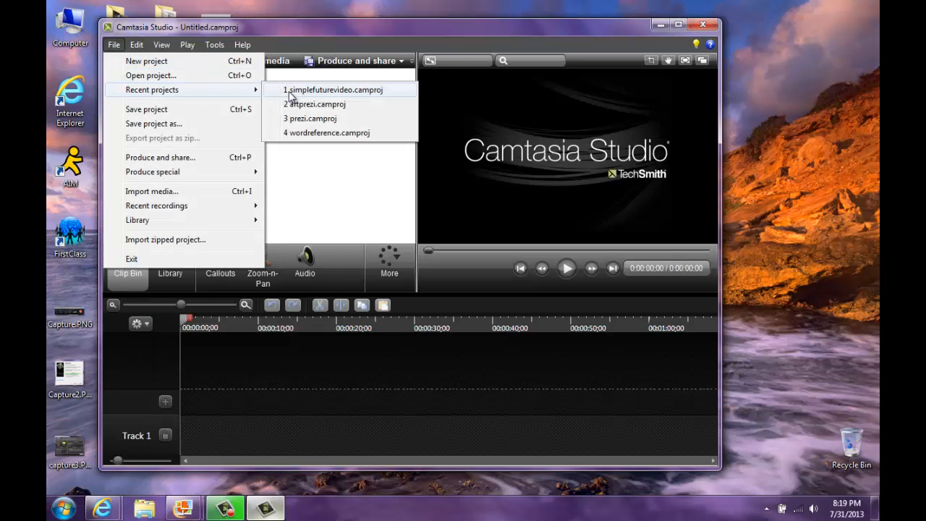
{"action": "left_click", "coordinate": [293, 93]}
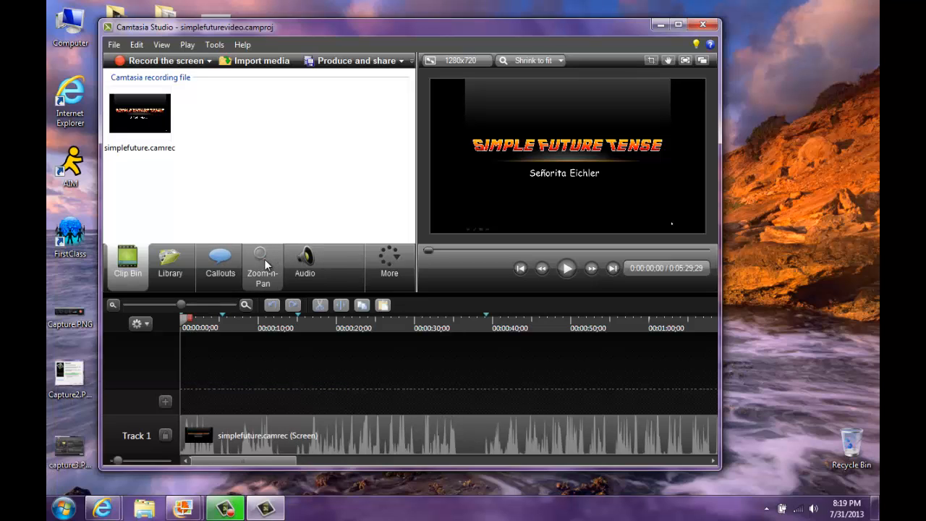
Step: Look through the audio editing tools for volume, fades and silence, and return to the project's clip bin
{"action": "left_click", "coordinate": [305, 263]}
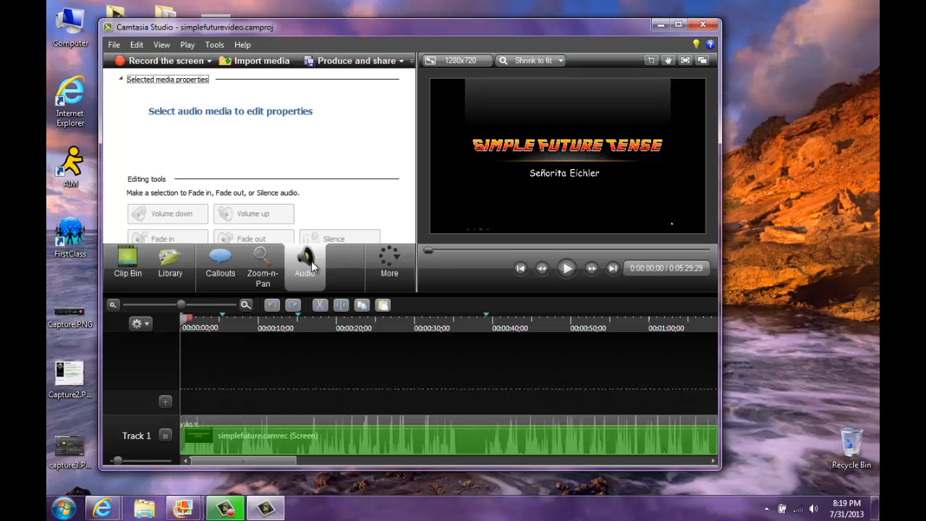
{"action": "scroll", "coordinate": [393, 160], "scroll_direction": "down", "scroll_amount": 3}
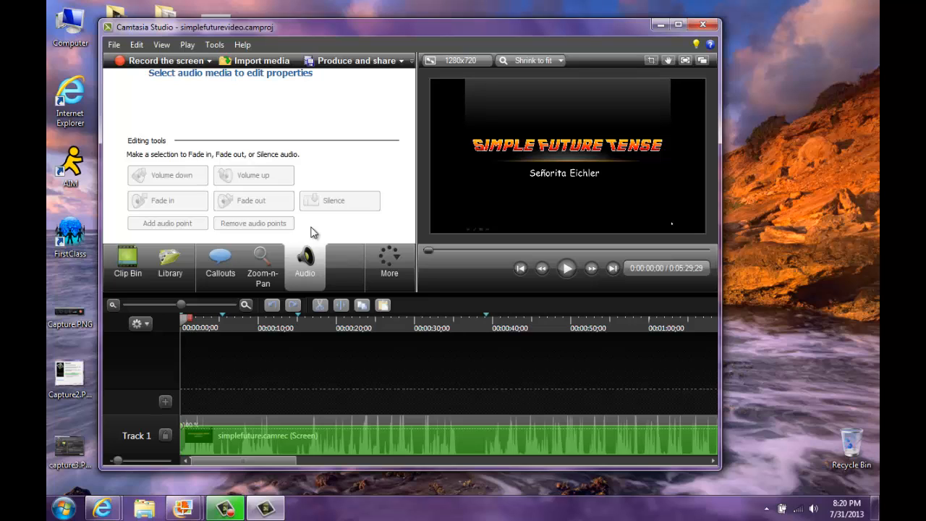
{"action": "left_click", "coordinate": [125, 260]}
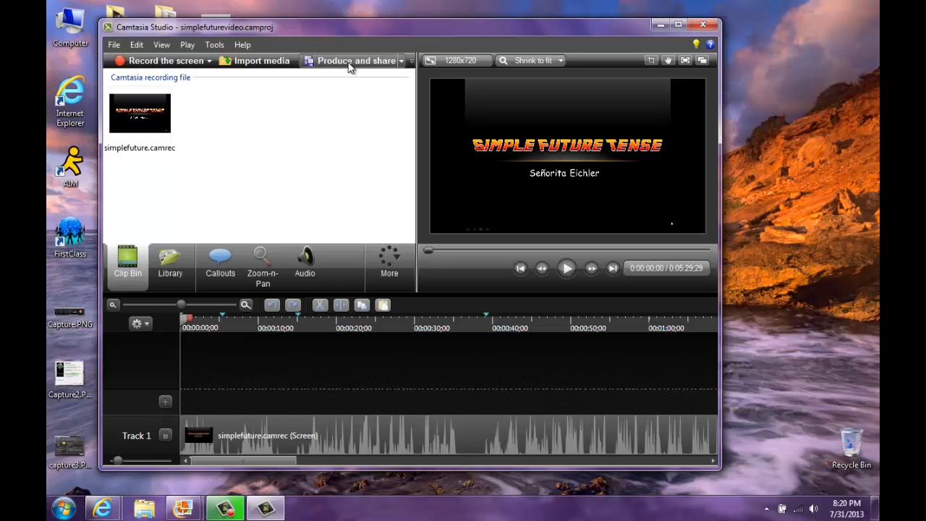
Step: Start Produce and share with the MP4 with video player (up to 480p) preset and proceed to the production name and folder settings
{"action": "left_click", "coordinate": [402, 62]}
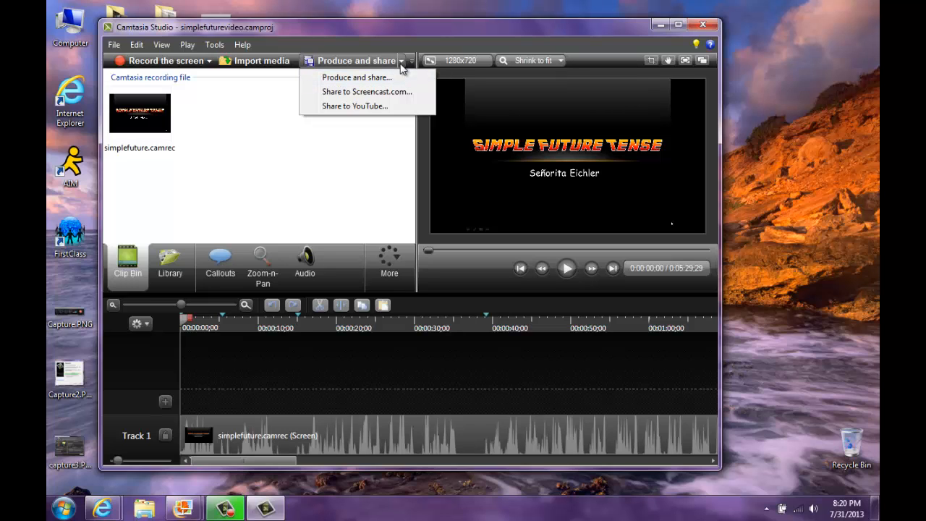
{"action": "left_click", "coordinate": [389, 76]}
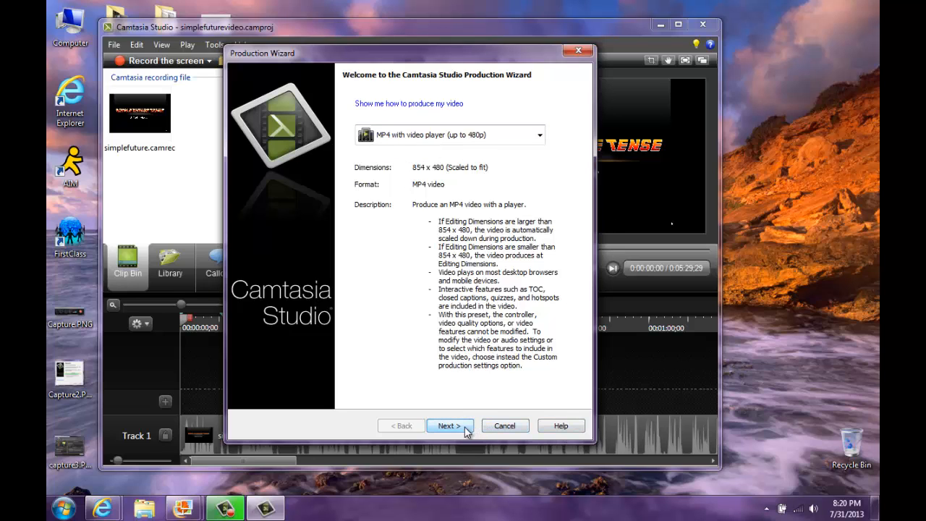
{"action": "left_click", "coordinate": [541, 136]}
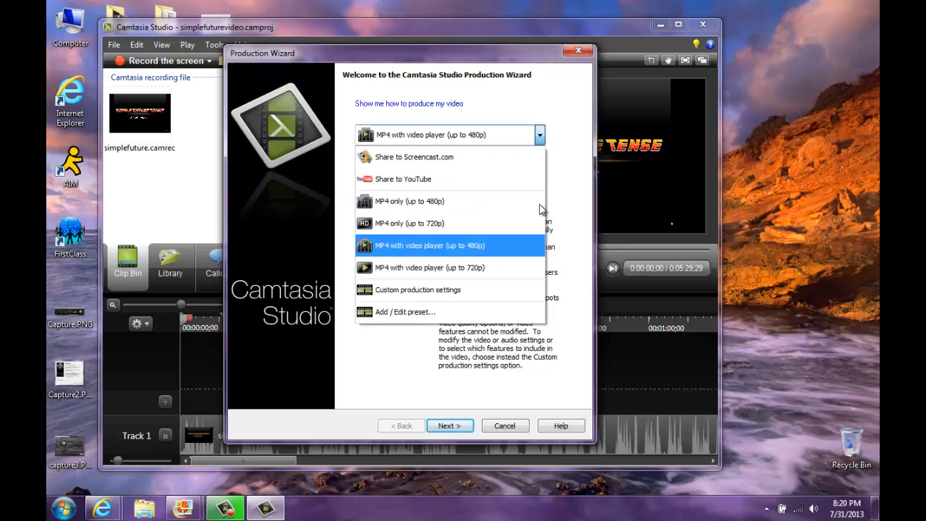
{"action": "left_click", "coordinate": [575, 101]}
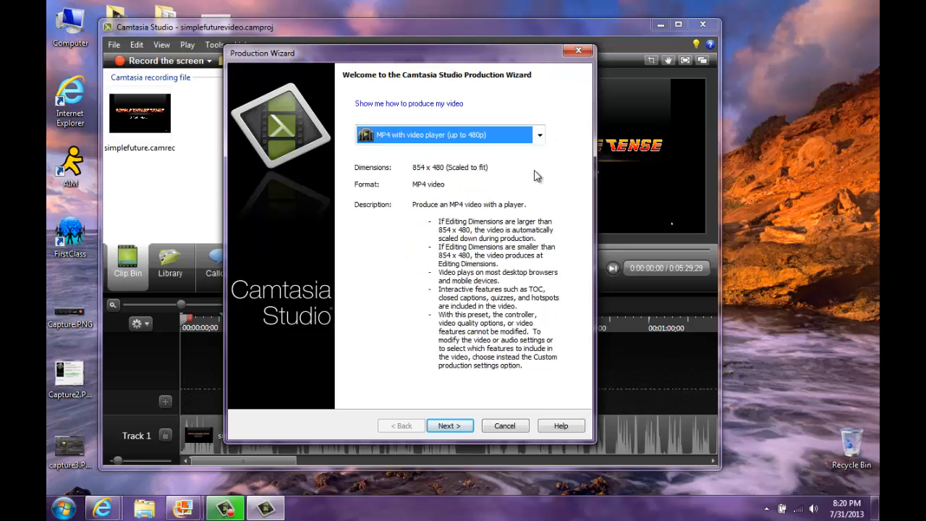
{"action": "left_click", "coordinate": [449, 426]}
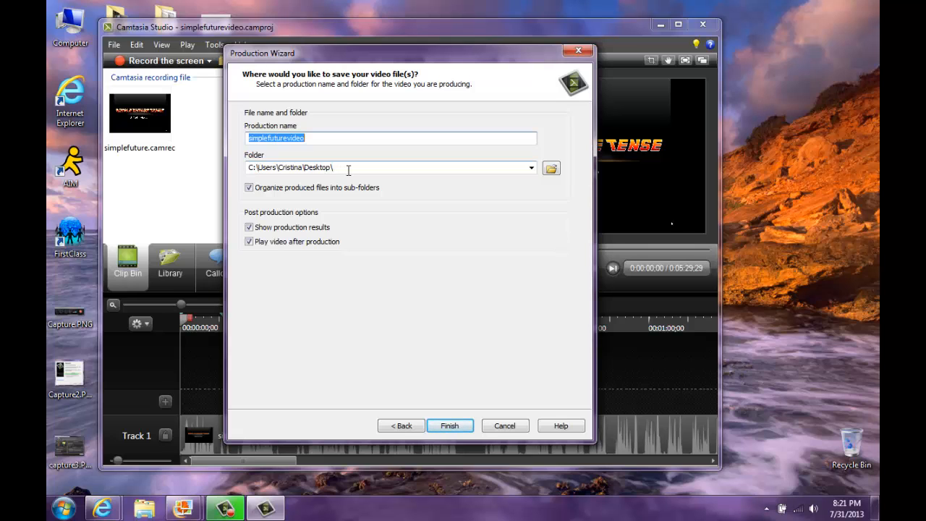
Step: Cancel the MP4 production and start Share to YouTube, accepting the unsupported features and using the saved account to reach the upload details
{"action": "left_click", "coordinate": [450, 426]}
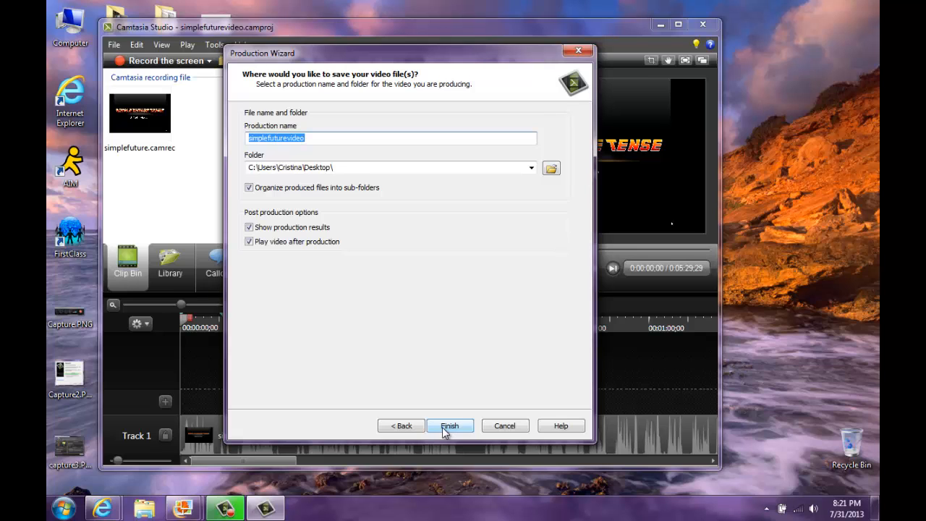
{"action": "left_click", "coordinate": [509, 424]}
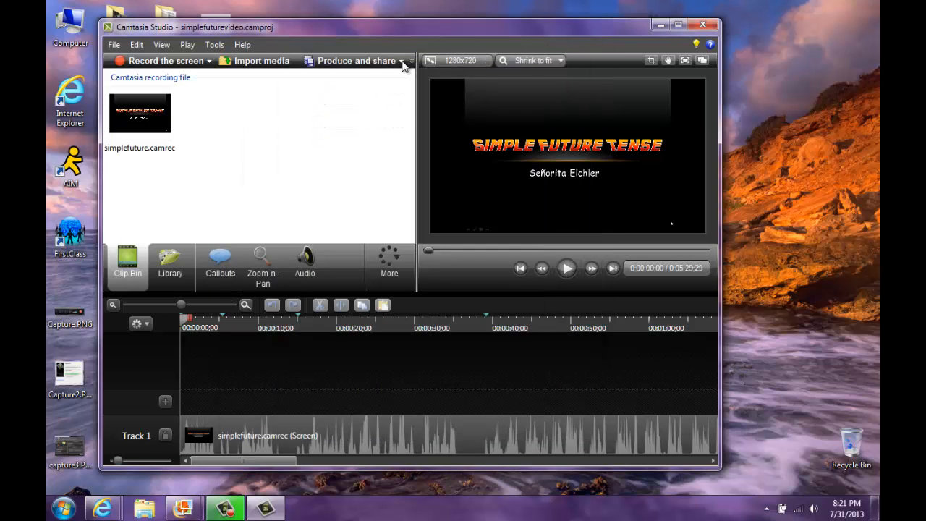
{"action": "left_click", "coordinate": [402, 63]}
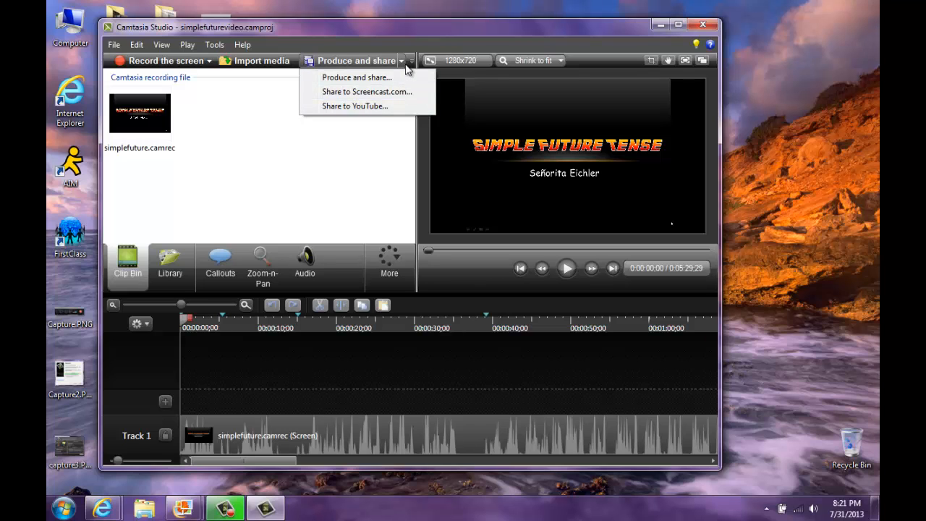
{"action": "left_click", "coordinate": [372, 108]}
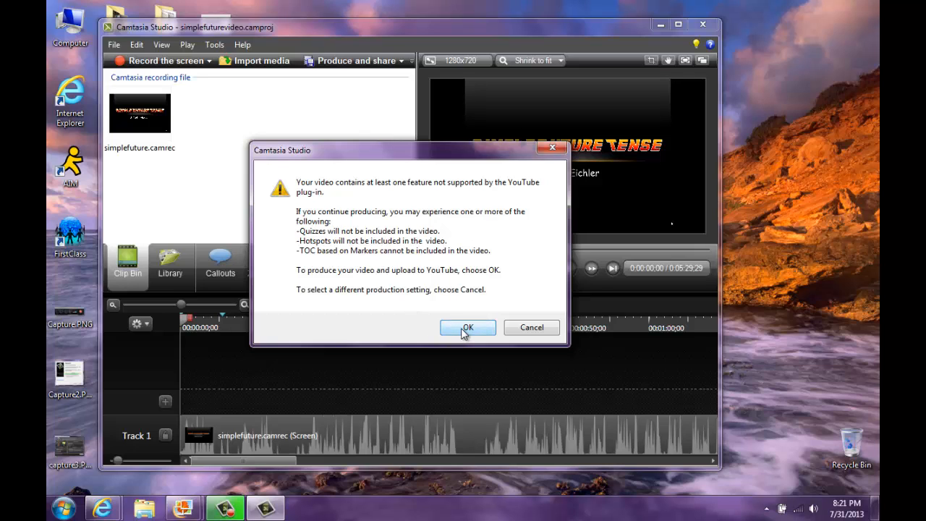
{"action": "left_click", "coordinate": [465, 329]}
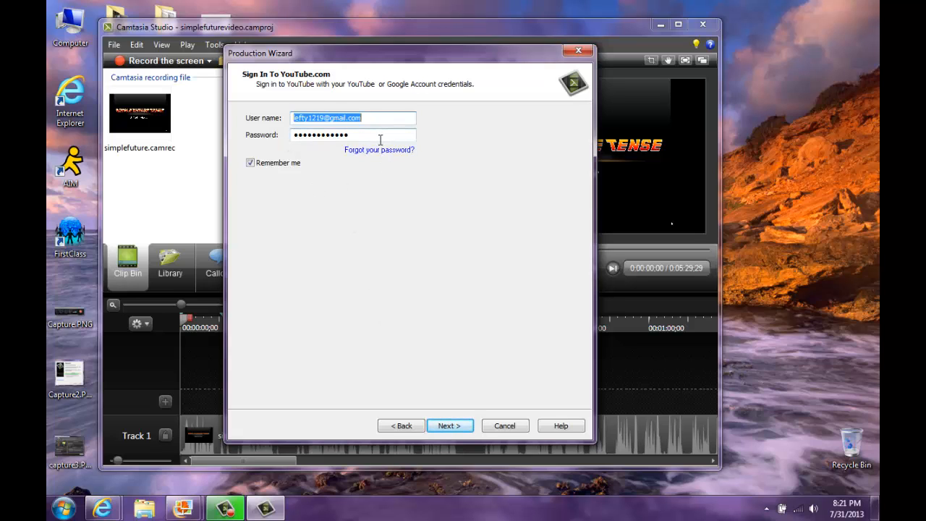
{"action": "left_click", "coordinate": [445, 426]}
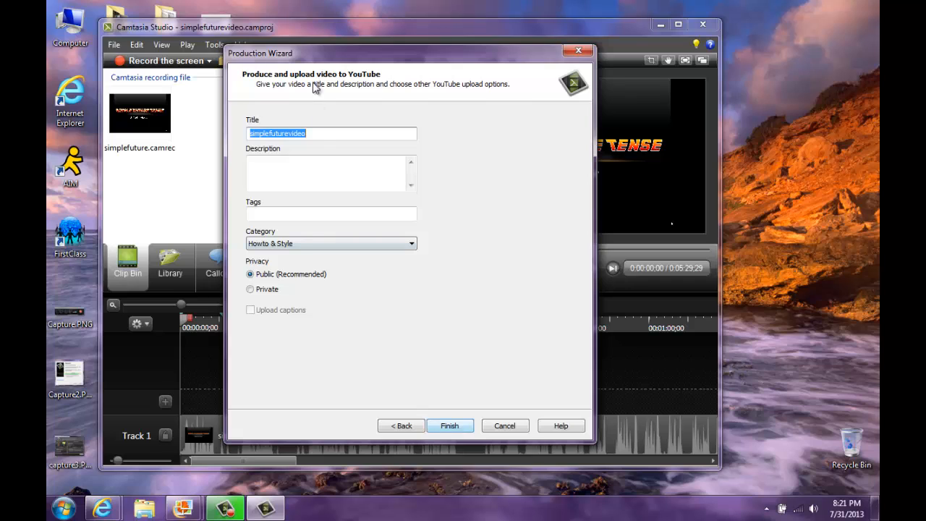
Step: Look through the YouTube upload's description, tags and category options, then close the wizard without uploading and minimize Camtasia Studio
{"action": "left_click", "coordinate": [331, 164]}
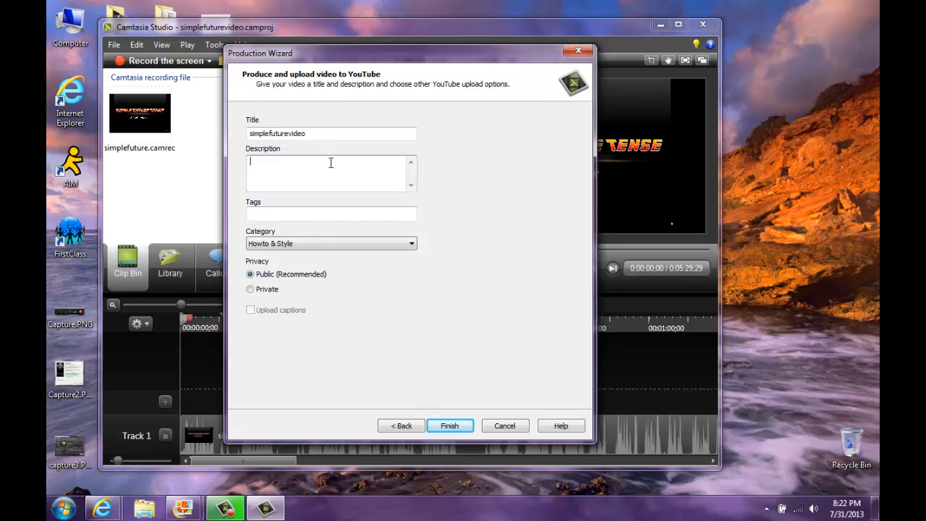
{"action": "left_click", "coordinate": [324, 216]}
{"action": "left_click", "coordinate": [407, 243]}
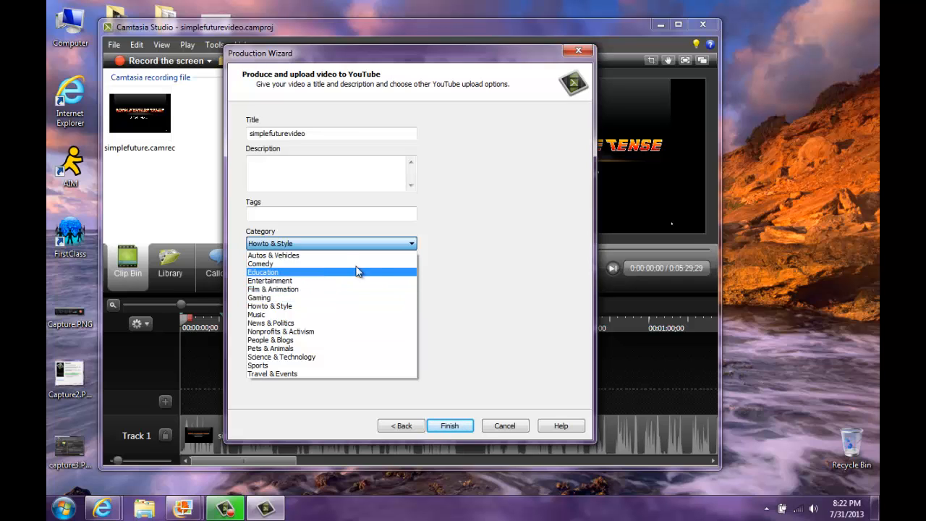
{"action": "left_click", "coordinate": [458, 265]}
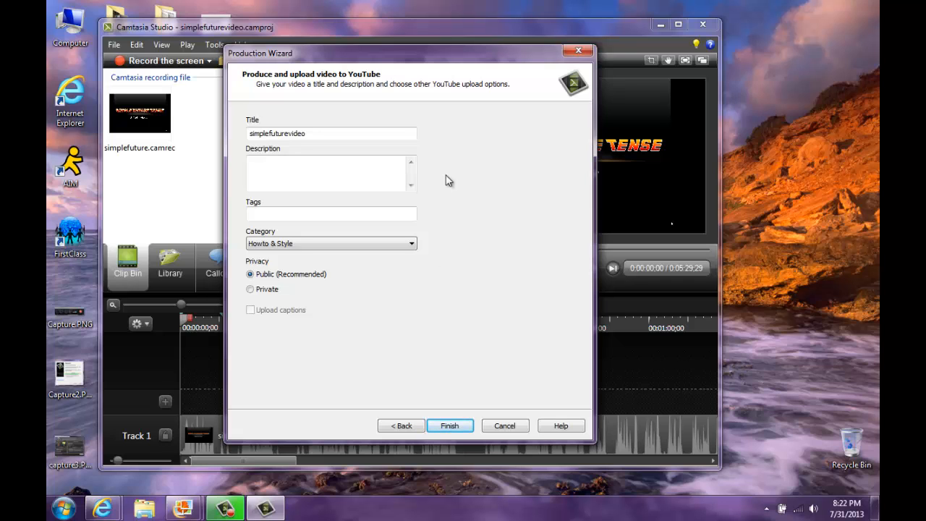
{"action": "left_click", "coordinate": [577, 49]}
{"action": "left_click", "coordinate": [662, 24]}
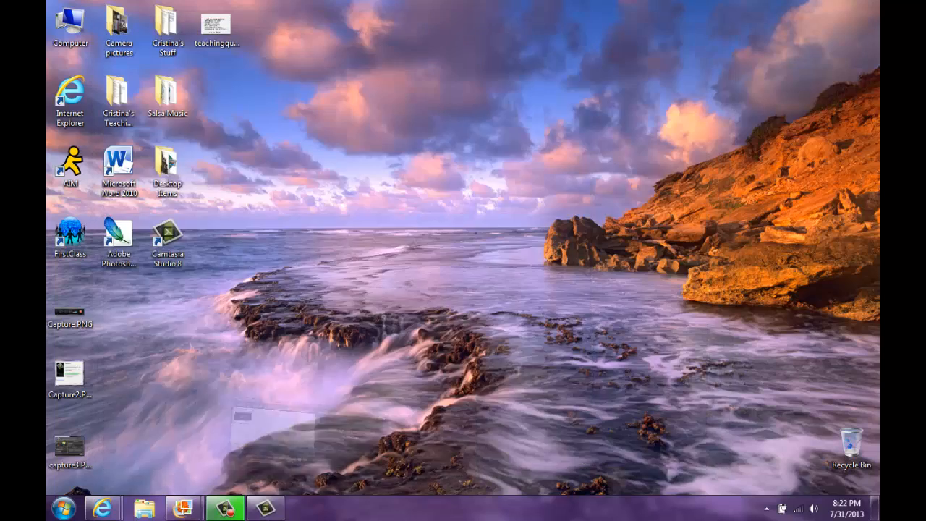
{"action": "mouse_move", "coordinate": [102, 509]}
{"action": "left_click", "coordinate": [116, 438]}
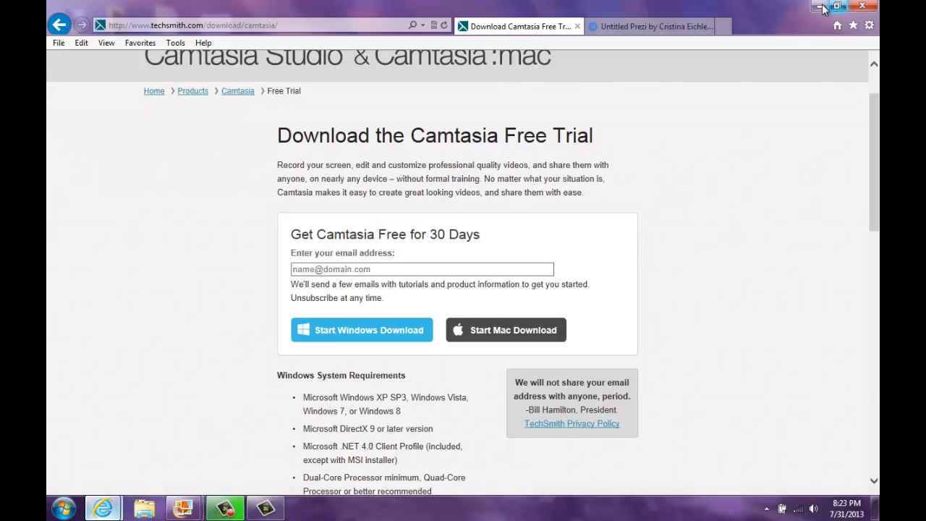
{"action": "left_click", "coordinate": [820, 6]}
{"action": "mouse_move", "coordinate": [183, 509]}
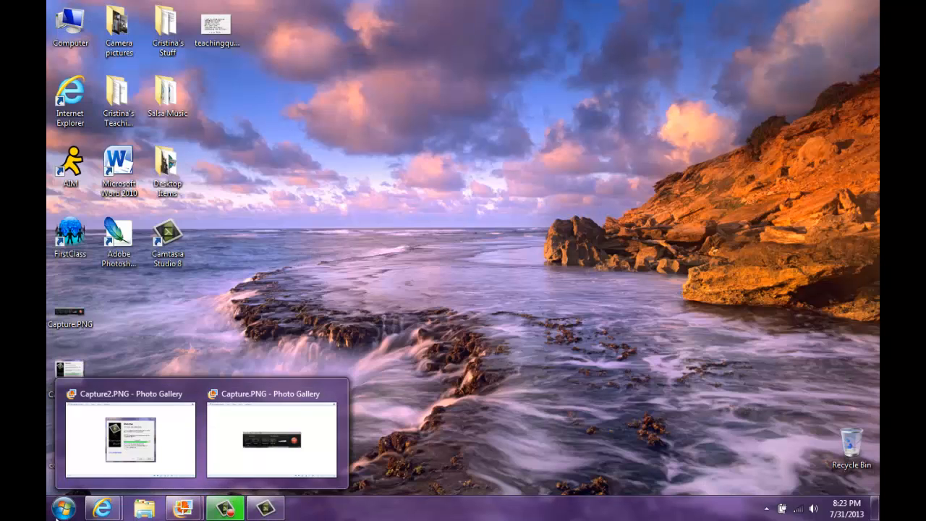
Step: Search the computer for powerpoint, launch Microsoft PowerPoint 2010 and dismiss the Camtasia Studio add-in welcome message
{"action": "key", "text": "super"}
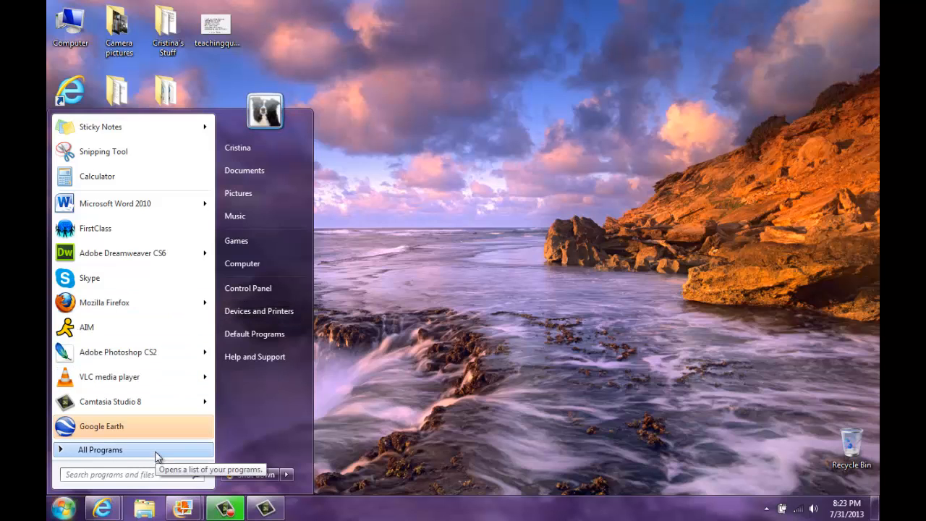
{"action": "type", "text": "powerpoing"}
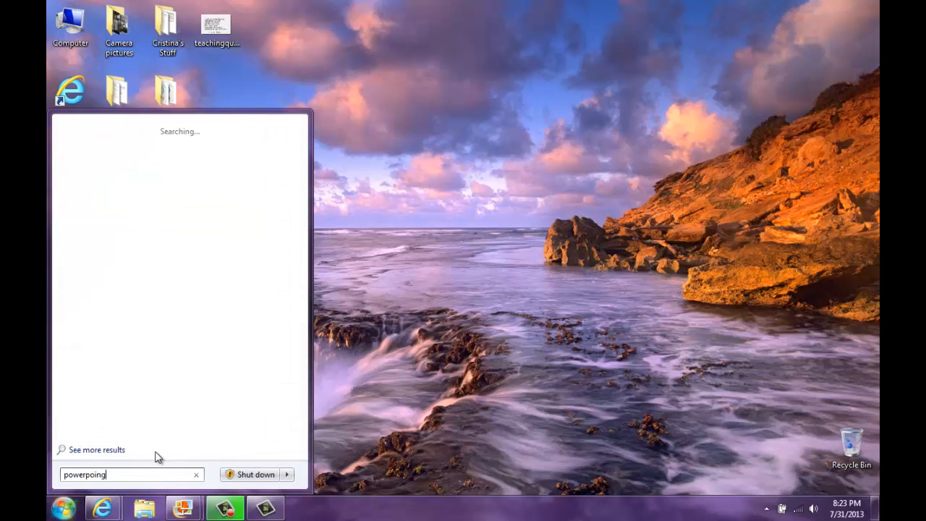
{"action": "key", "text": "BackSpace"}
{"action": "type", "text": "t"}
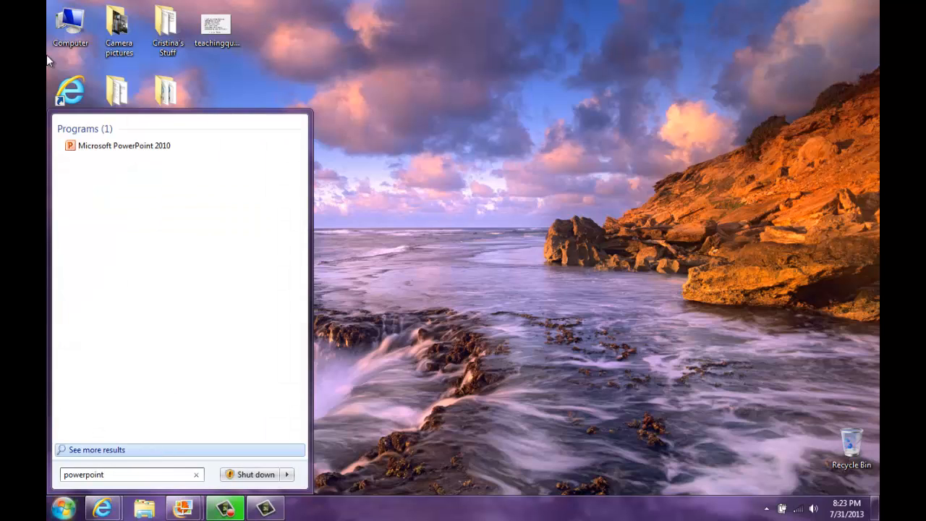
{"action": "left_click", "coordinate": [120, 150]}
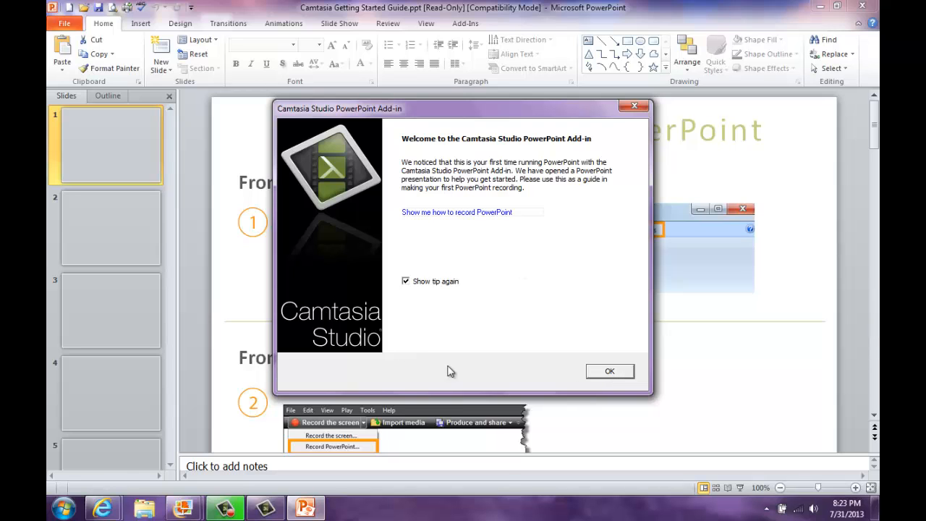
{"action": "left_click", "coordinate": [610, 371]}
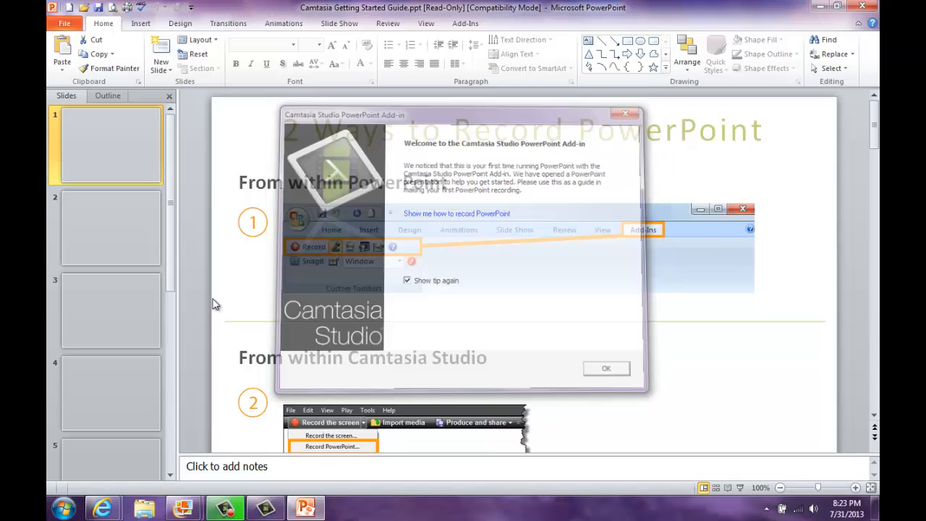
Step: Look at the Camtasia Studio add-in's Record control in PowerPoint, and switch back to the simplefuturevideo project in Camtasia Studio
{"action": "left_click", "coordinate": [476, 26]}
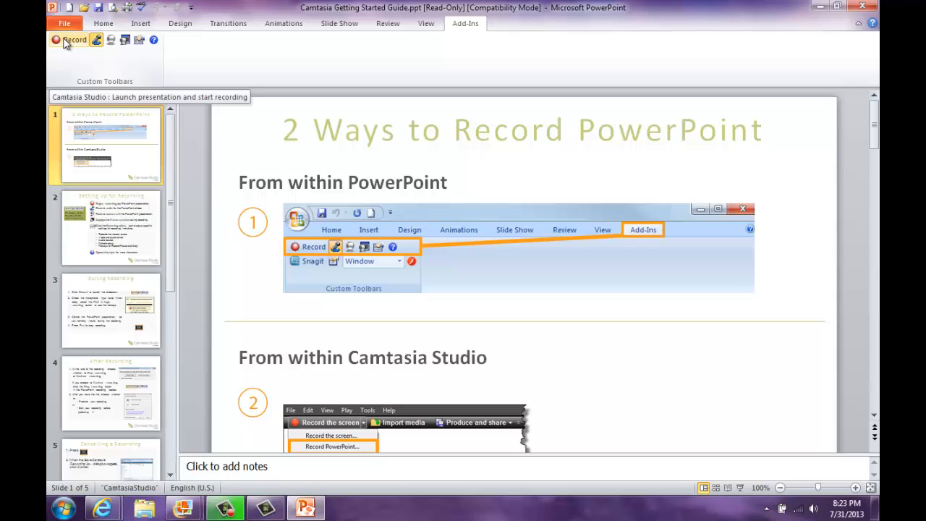
{"action": "left_click", "coordinate": [64, 41]}
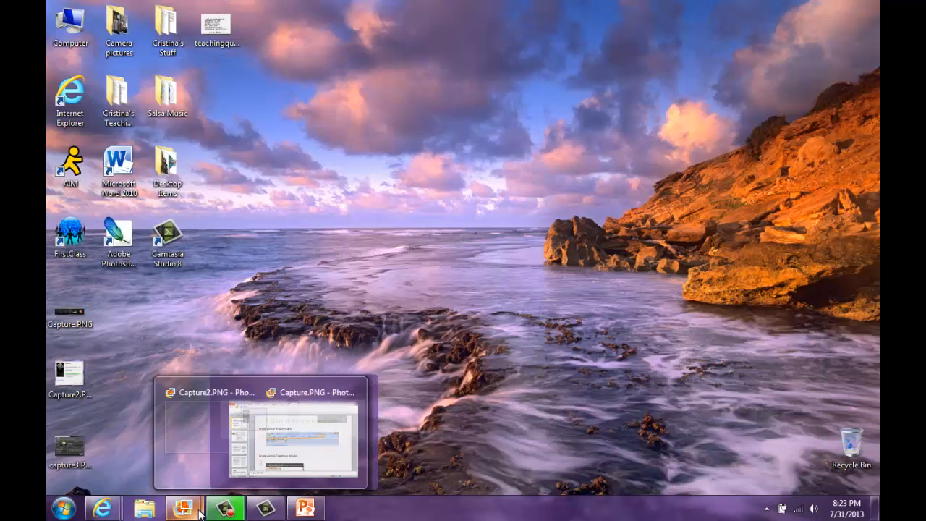
{"action": "mouse_move", "coordinate": [266, 508]}
{"action": "left_click", "coordinate": [131, 443]}
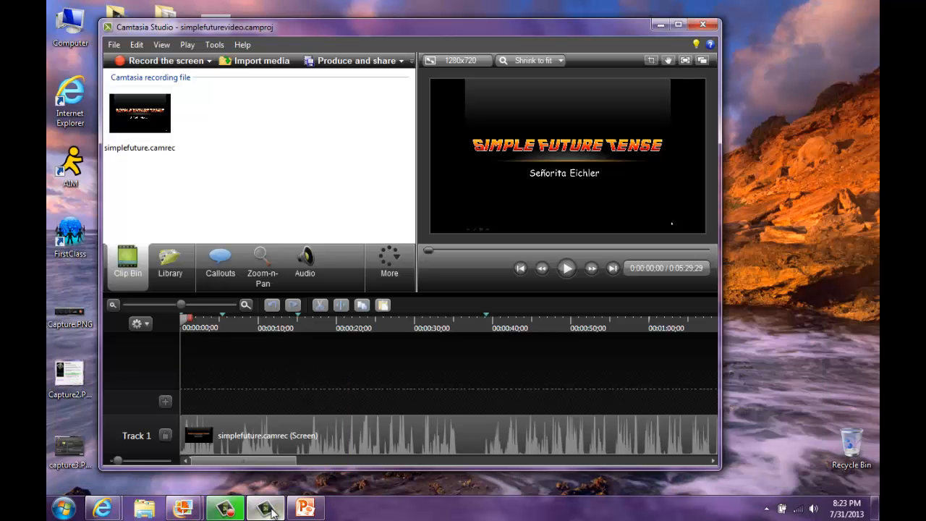